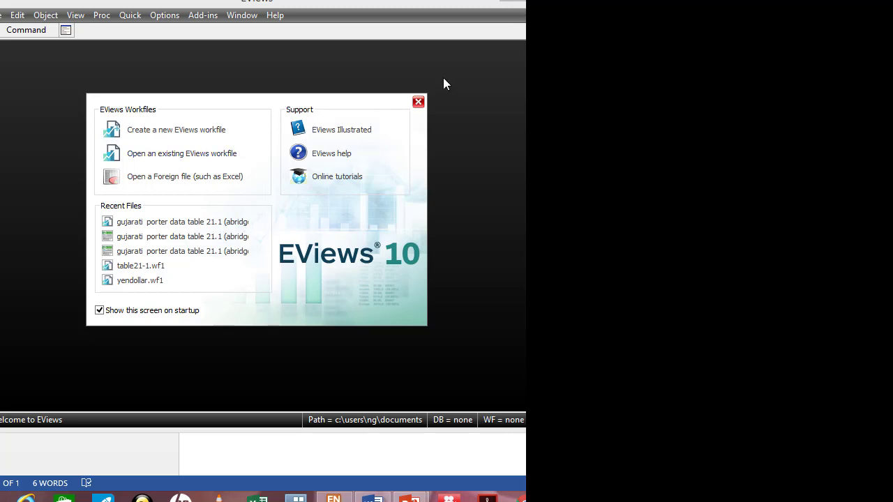
Close the EViews 10 welcome screen to reach the empty main window
left_click(418, 102)
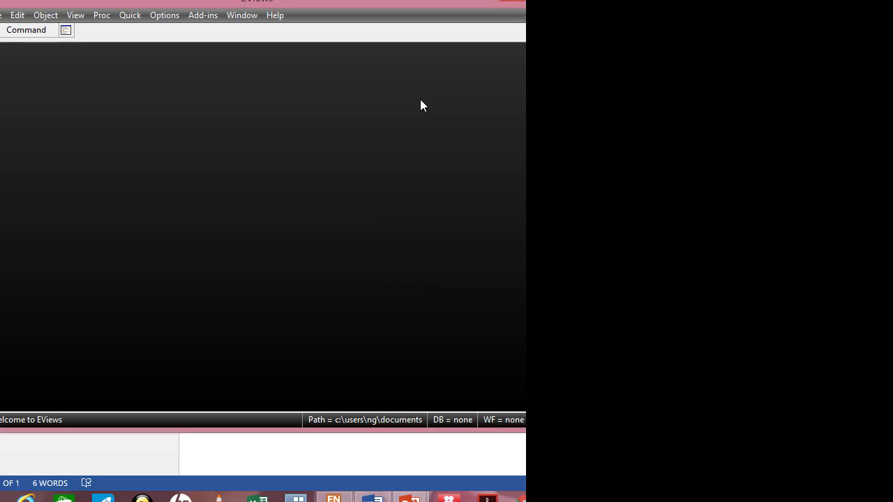
Import the Gujarati & Porter Data Table 21.1 (Abridged) Excel file from the Desktop
left_click(2, 15)
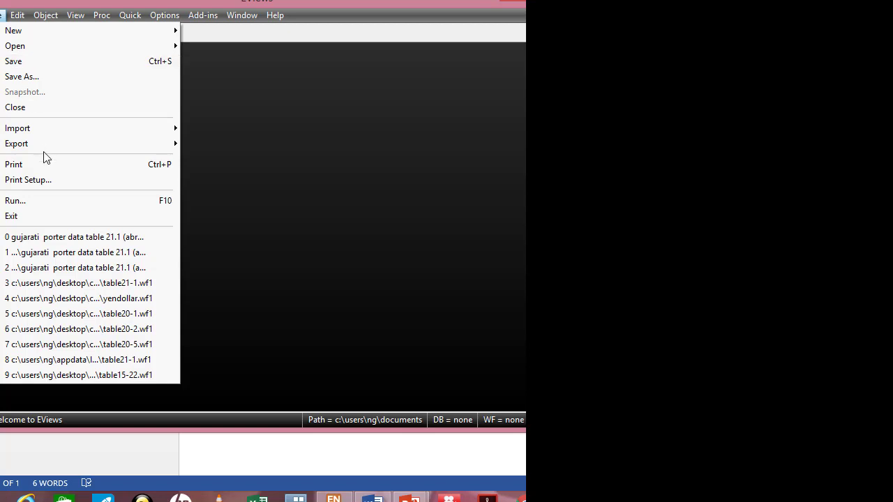
mouse_move(53, 128)
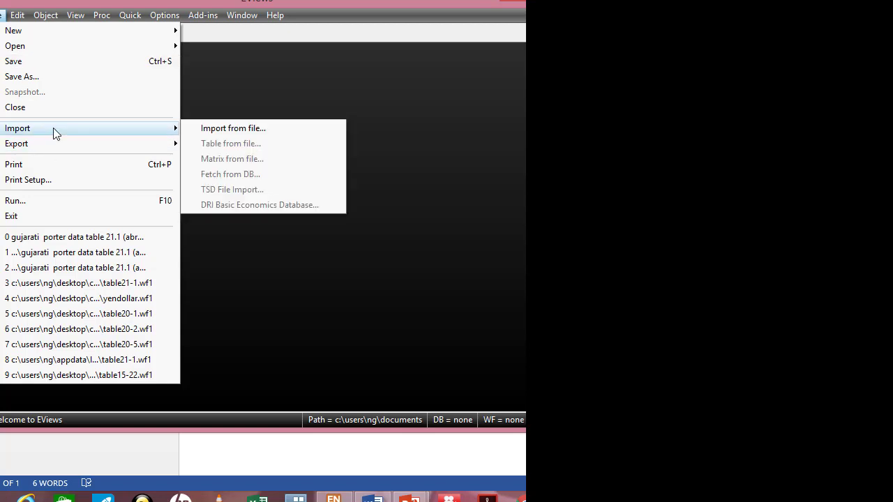
left_click(205, 130)
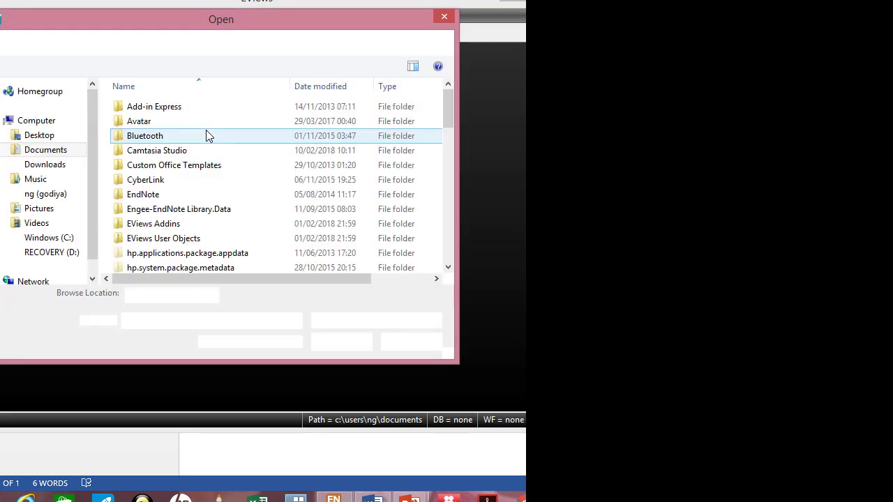
left_click(41, 136)
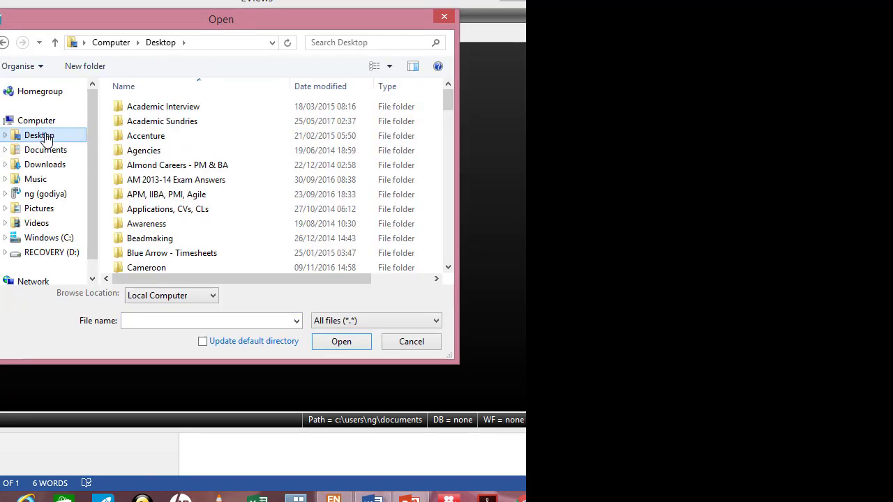
left_click(254, 171)
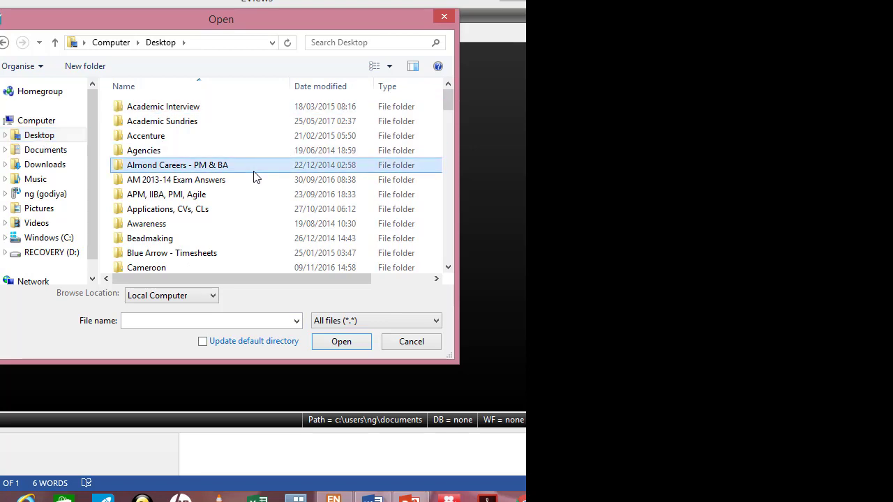
key("g")
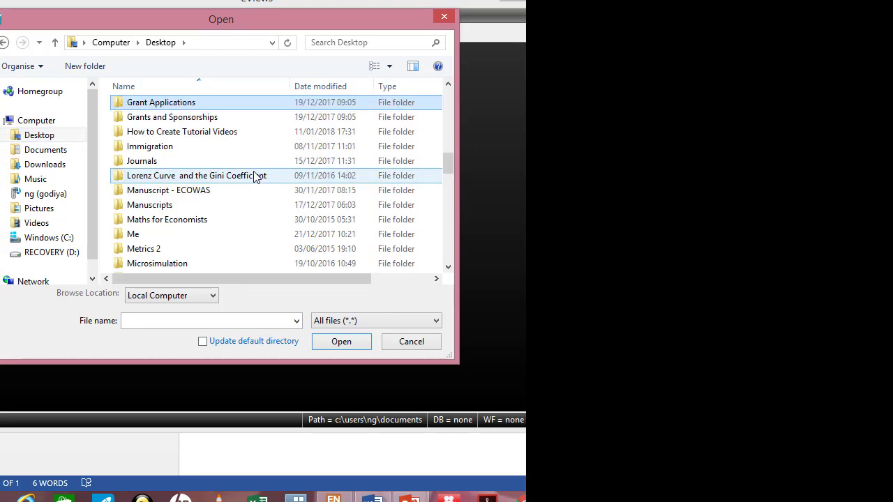
key("g")
key("u")
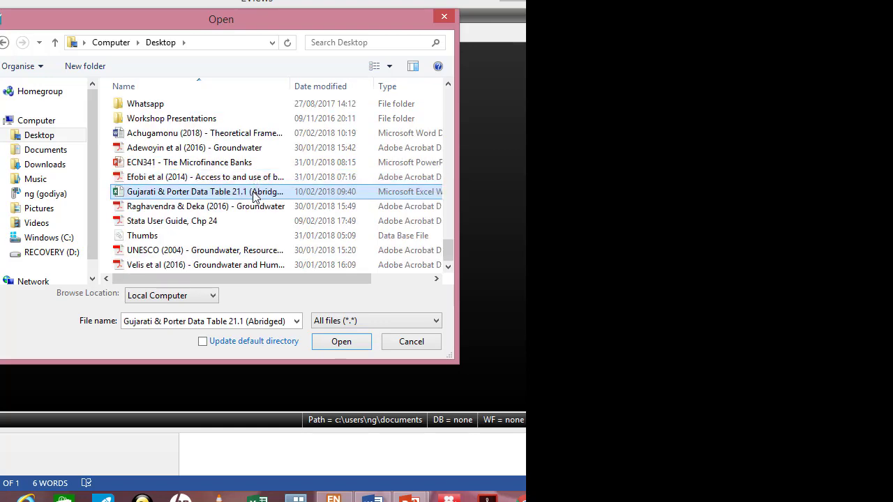
double_click(253, 192)
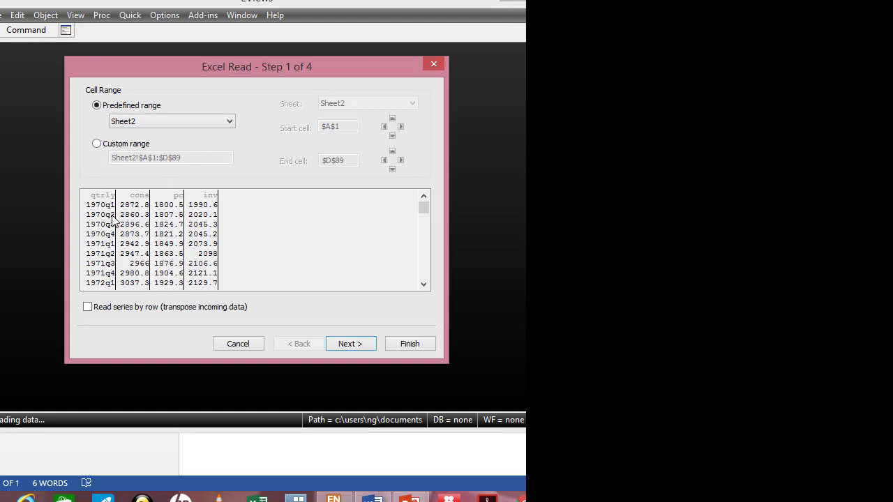
Accept the Sheet2 import defaults into a new workfile, declining links to the Excel source
left_click(344, 345)
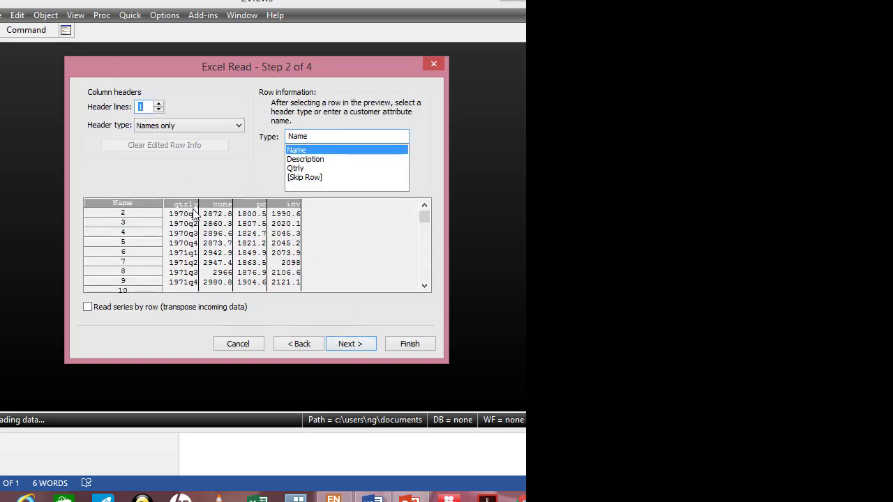
left_click(358, 343)
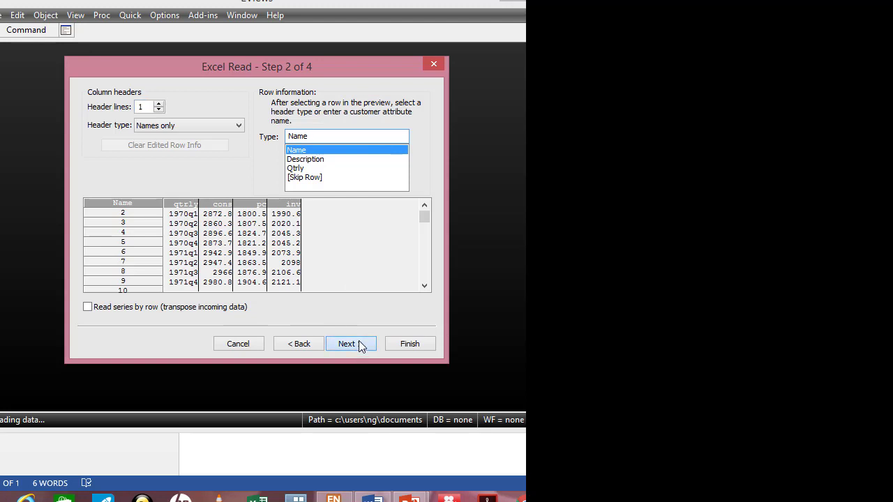
left_click(359, 344)
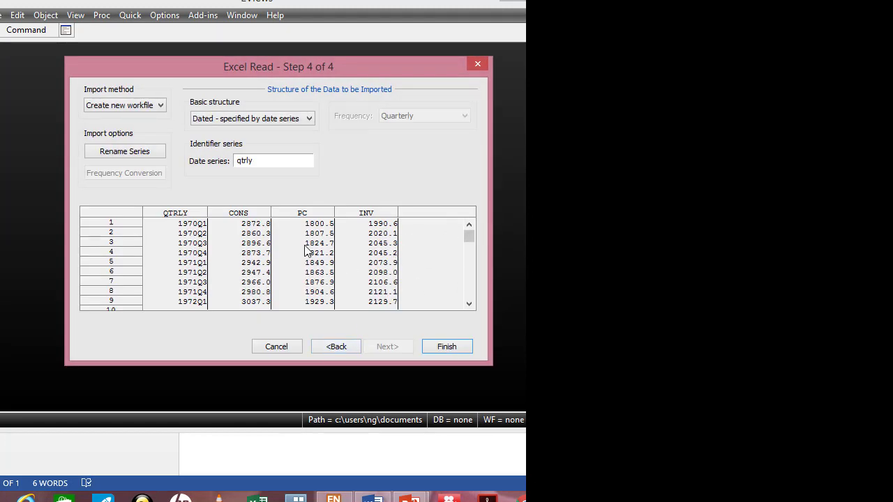
left_click(460, 345)
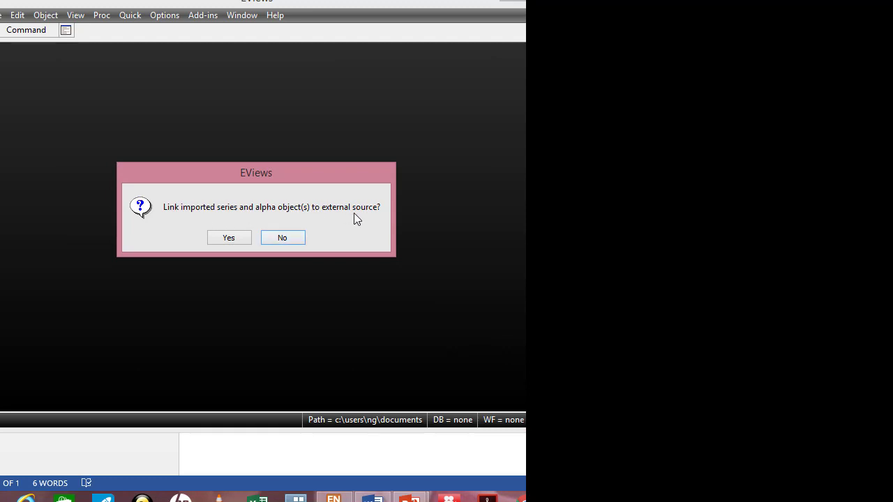
left_click(288, 239)
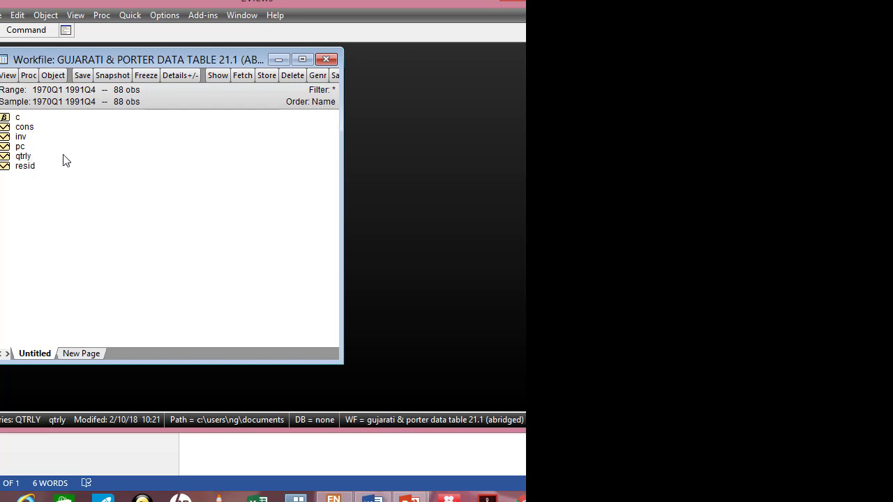
double_click(23, 126)
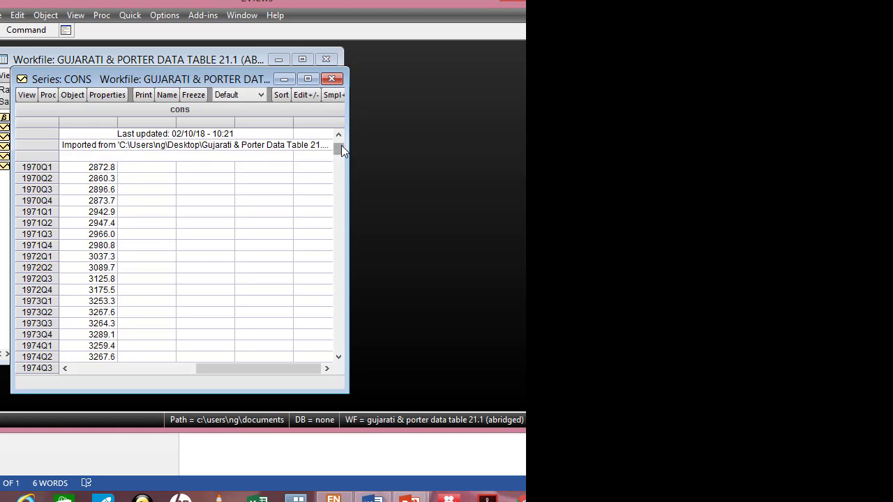
mouse_move(341, 145)
left_mouse_down()
mouse_move(340, 344)
mouse_move(337, 145)
left_mouse_up()
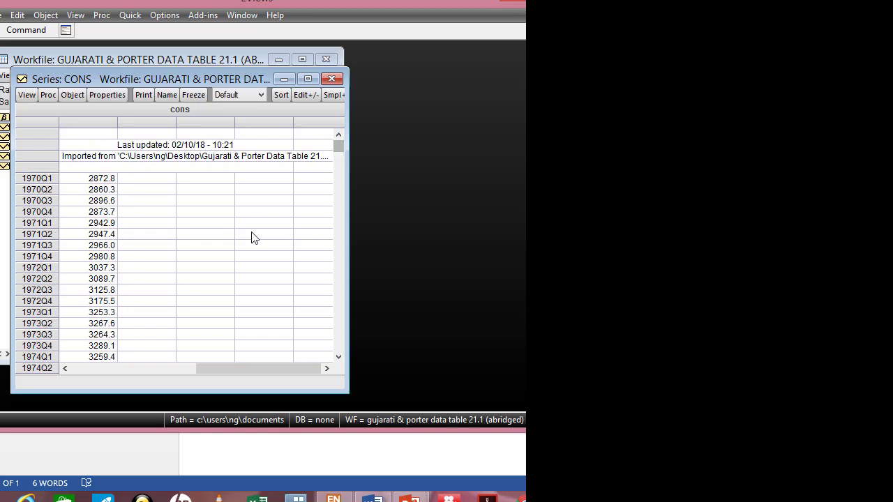
left_click(332, 78)
double_click(21, 136)
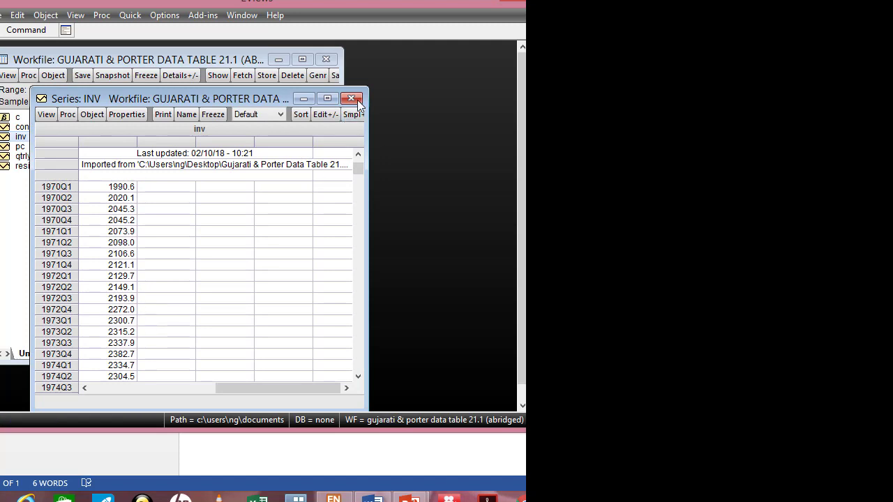
left_click(352, 98)
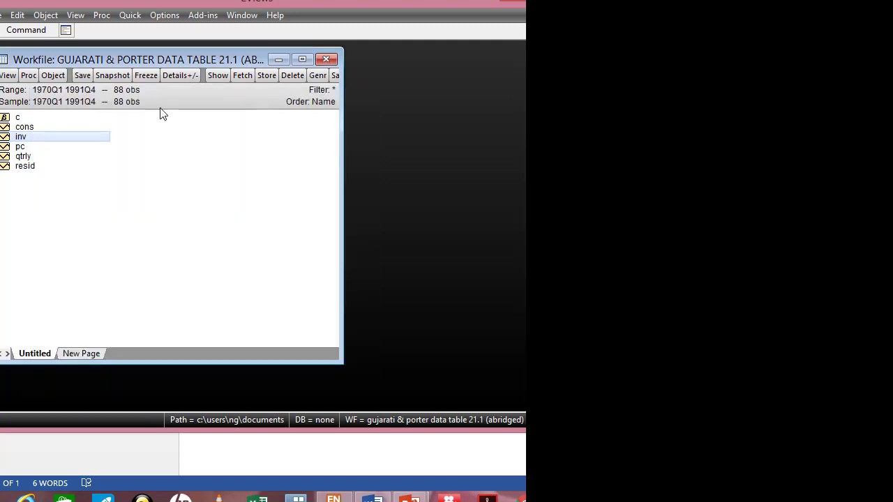
double_click(20, 146)
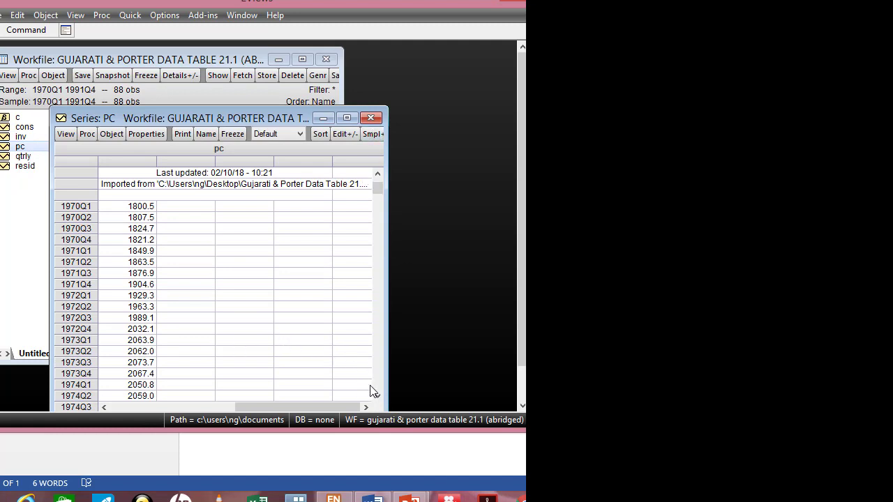
left_click(371, 119)
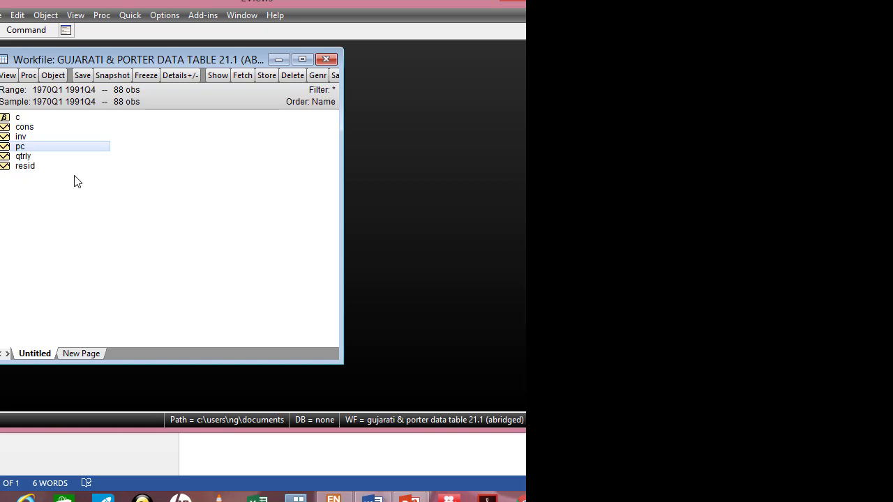
Open the selected cons, inv and pc series together as a group
left_click(34, 128, "ctrl")
left_click(34, 138, "ctrl")
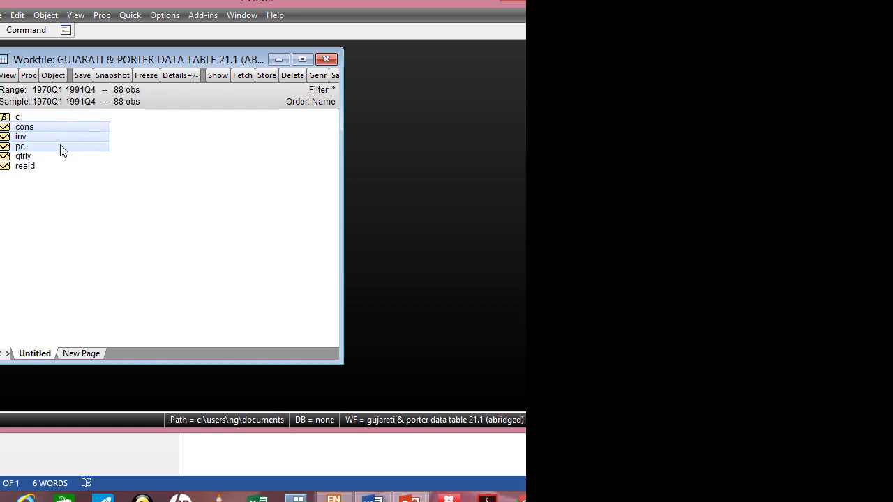
right_click(132, 155)
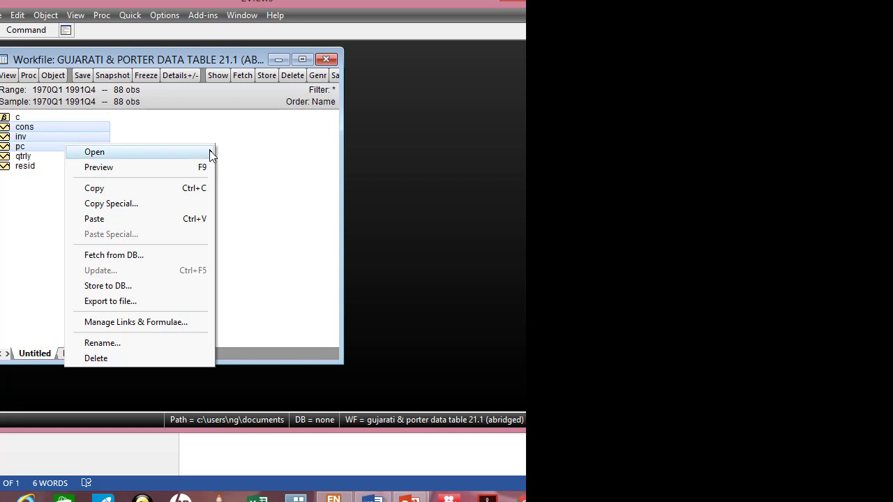
mouse_move(212, 153)
left_click(242, 154)
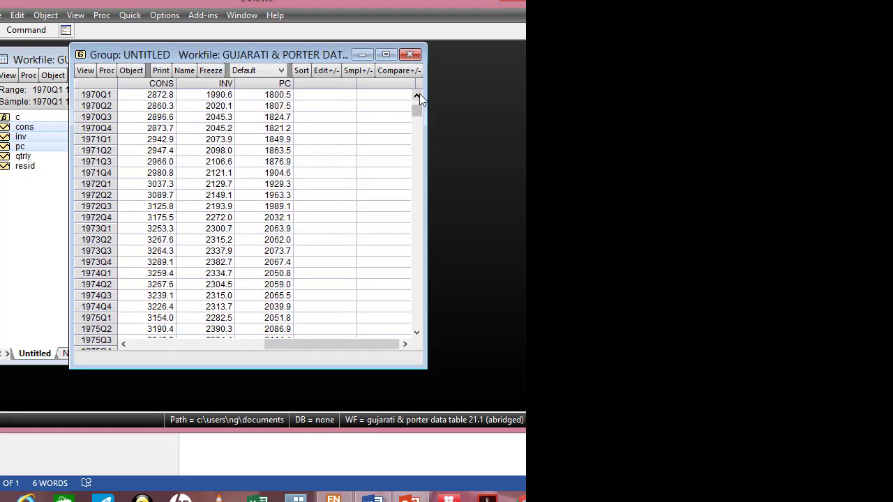
left_click(417, 95)
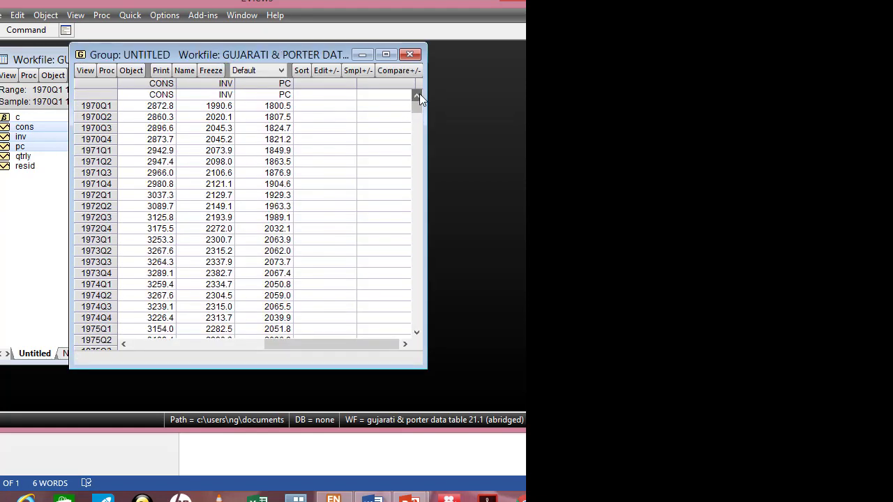
left_click(416, 333)
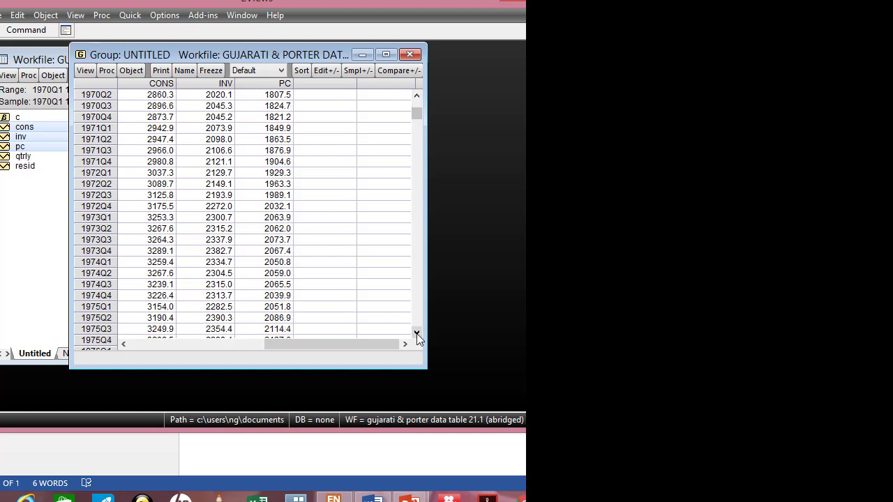
left_click(417, 95)
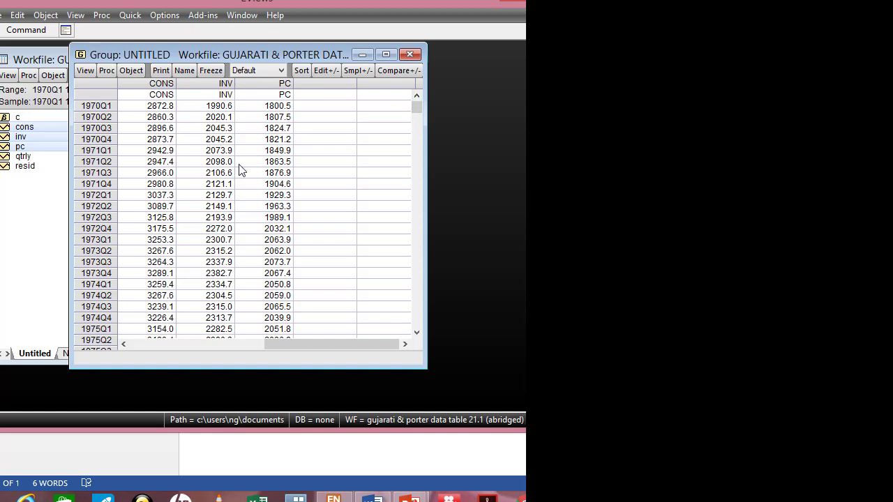
Save the group under the name table21 and close its window
left_click(184, 70)
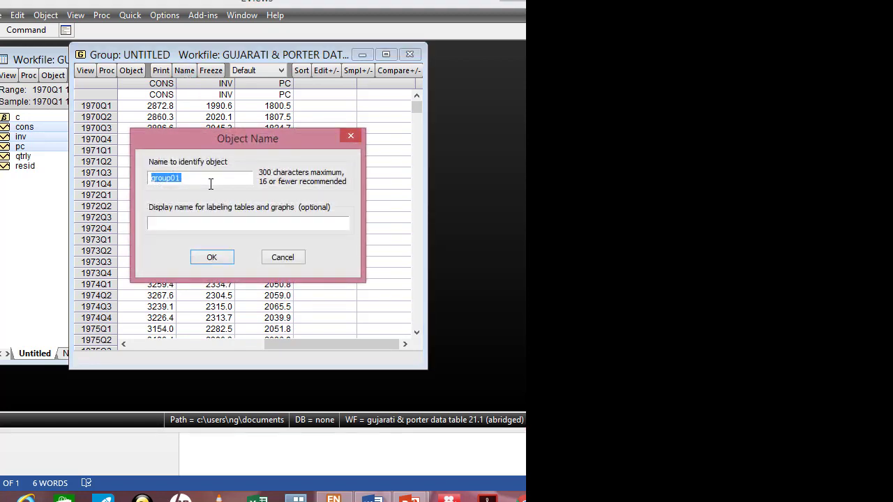
type("Table21")
left_click(211, 258)
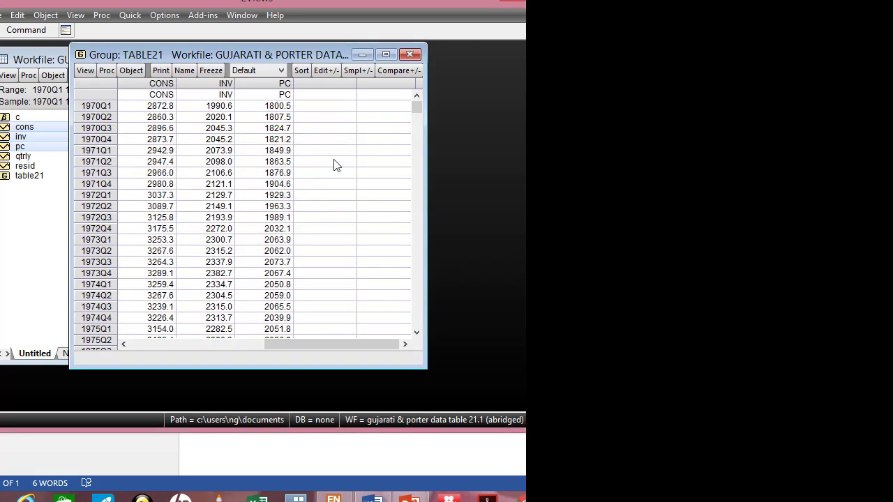
left_click(410, 55)
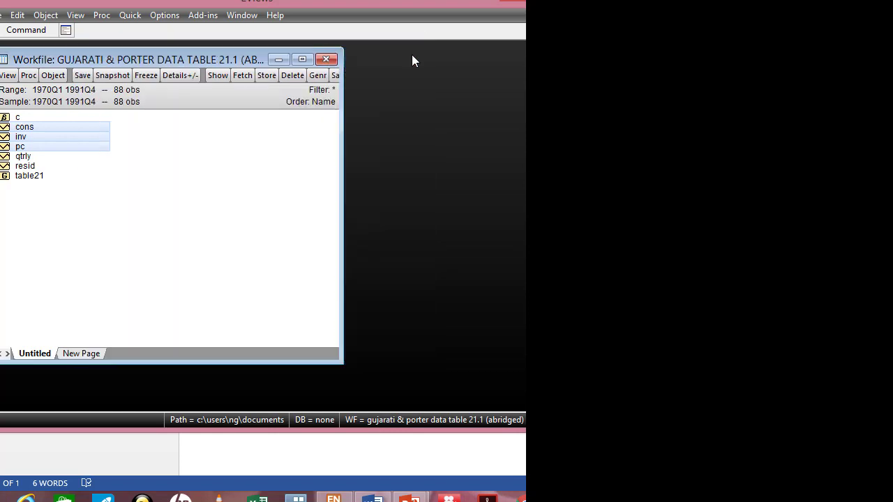
left_click(35, 179)
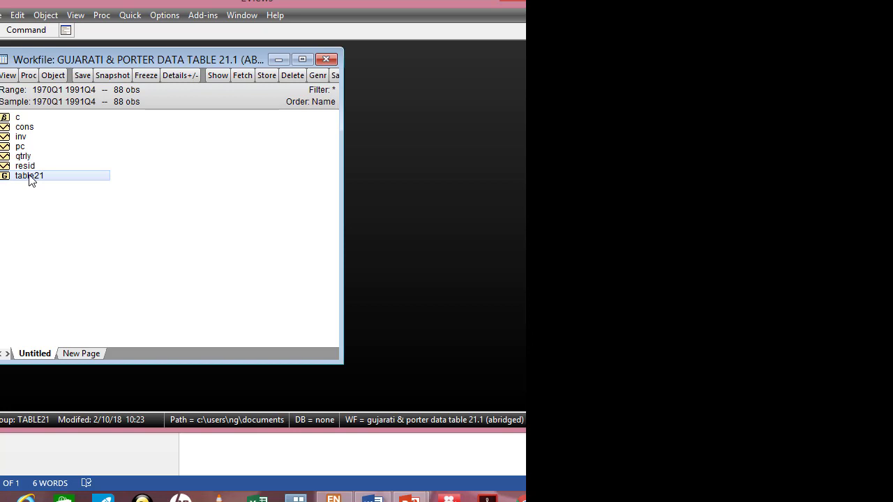
double_click(29, 179)
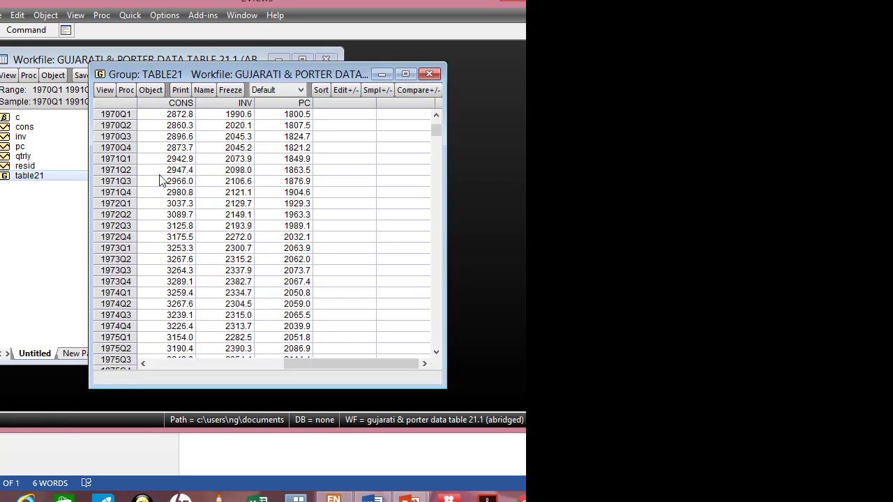
left_click(436, 114)
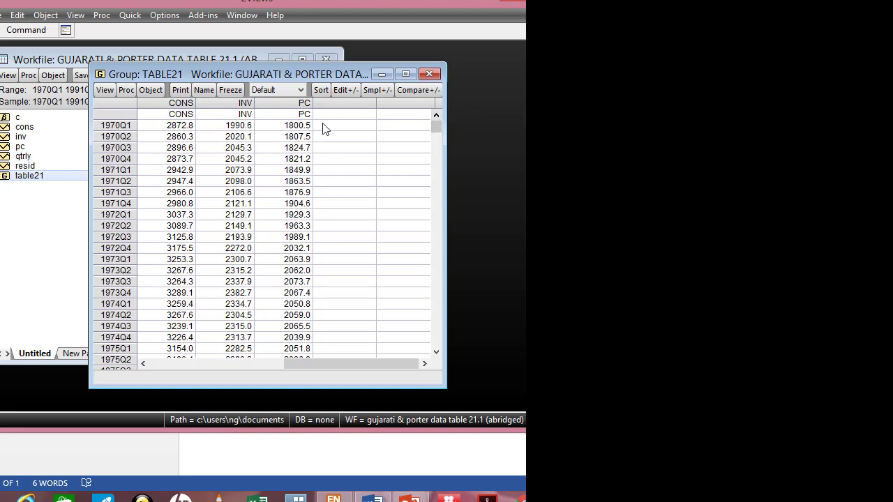
left_click(104, 91)
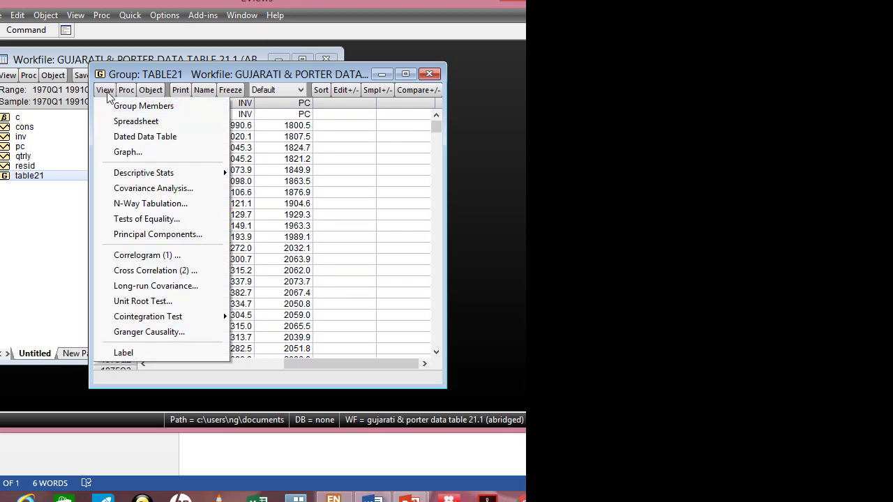
left_click(128, 153)
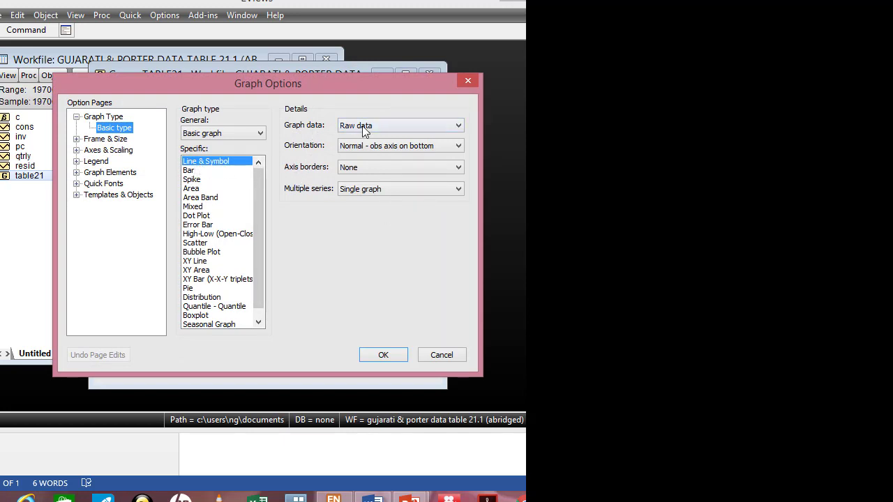
left_click(387, 355)
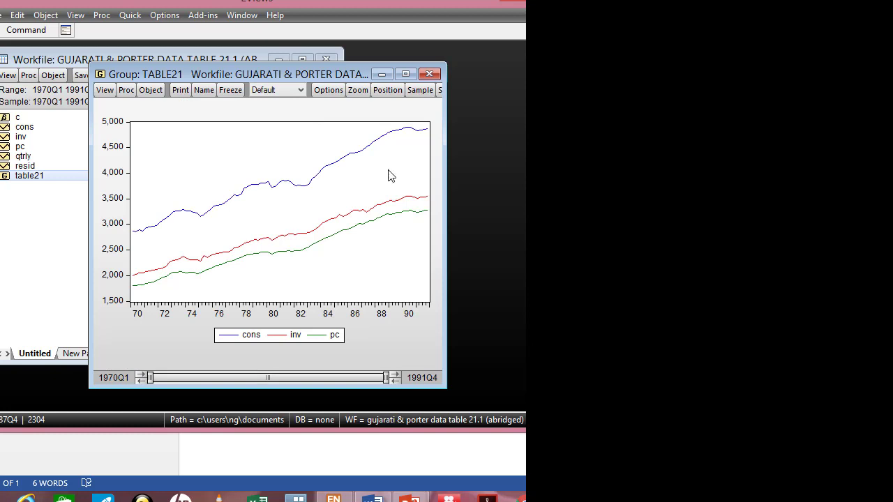
left_click(430, 73)
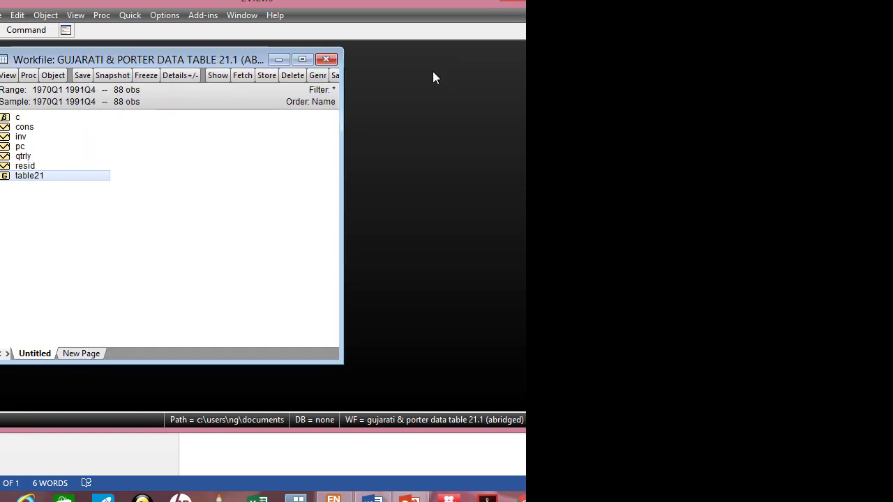
left_click(24, 127)
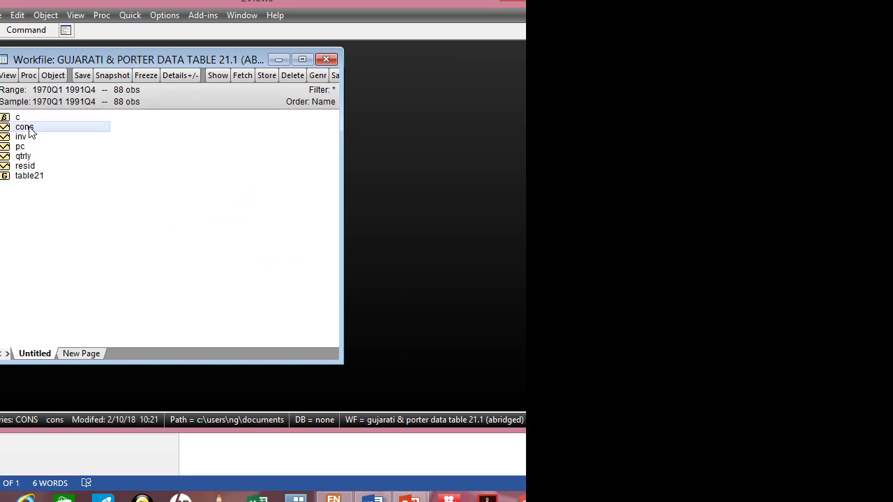
double_click(28, 128)
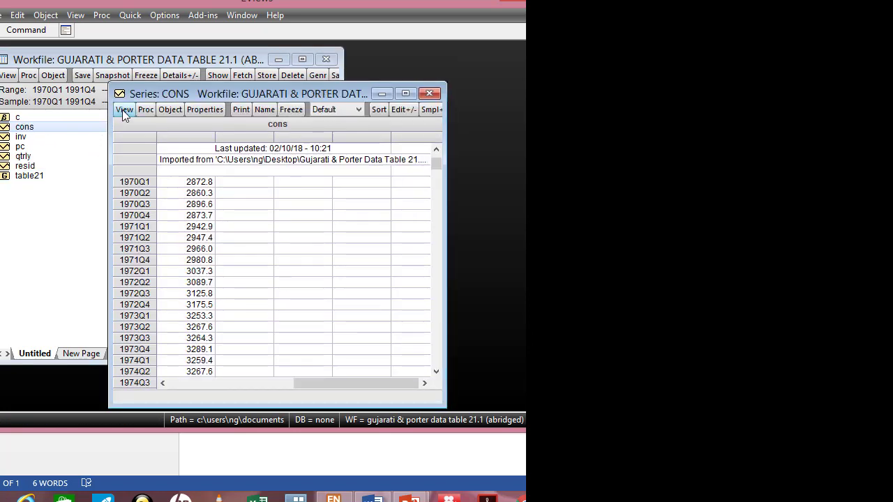
left_click(123, 110)
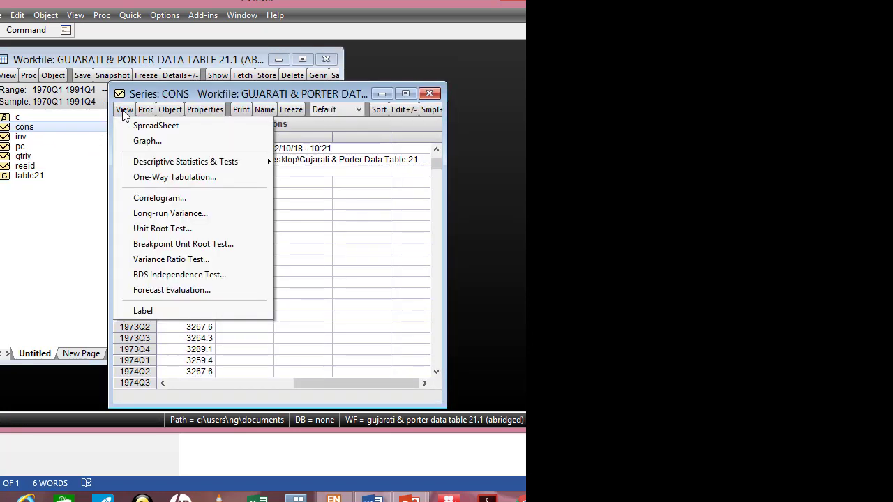
left_click(176, 141)
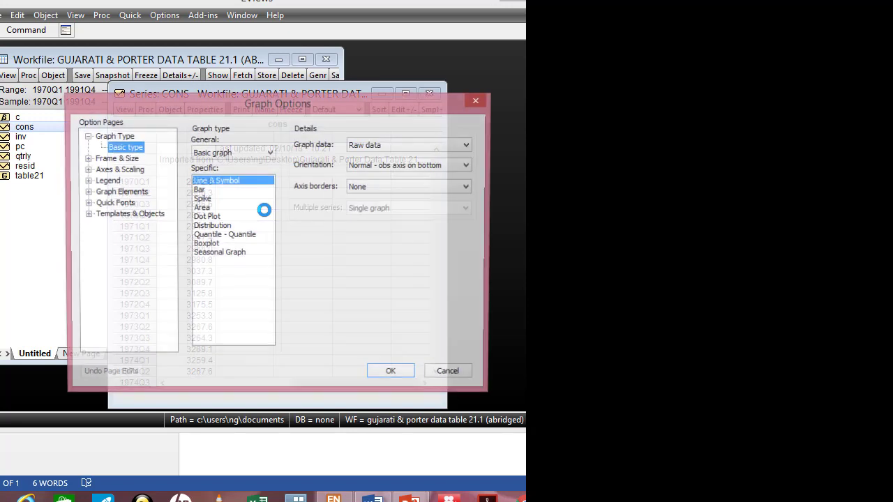
left_click(408, 374)
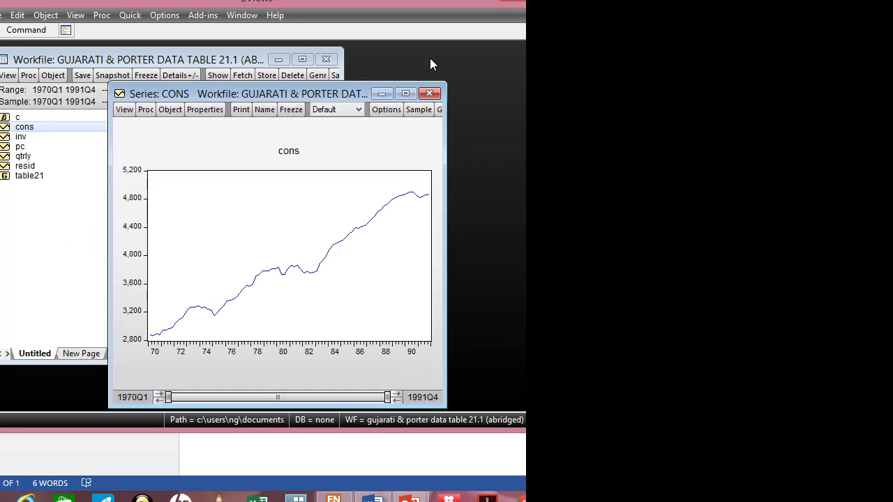
left_click(432, 96)
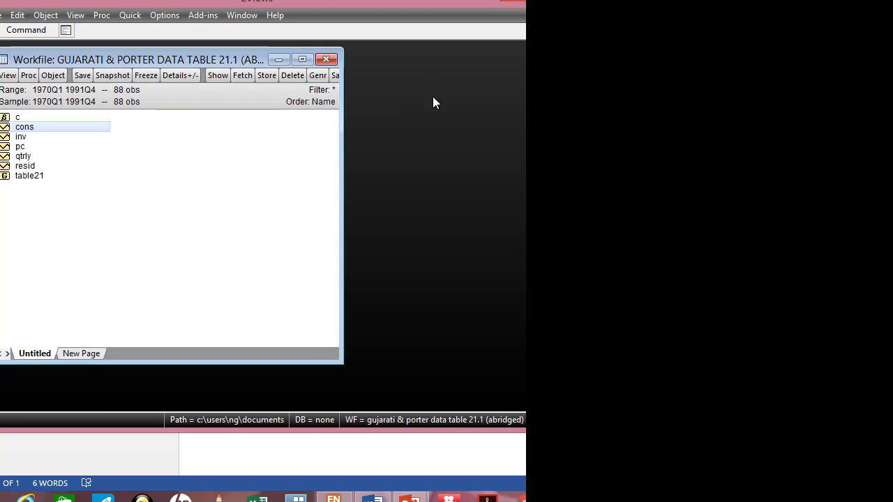